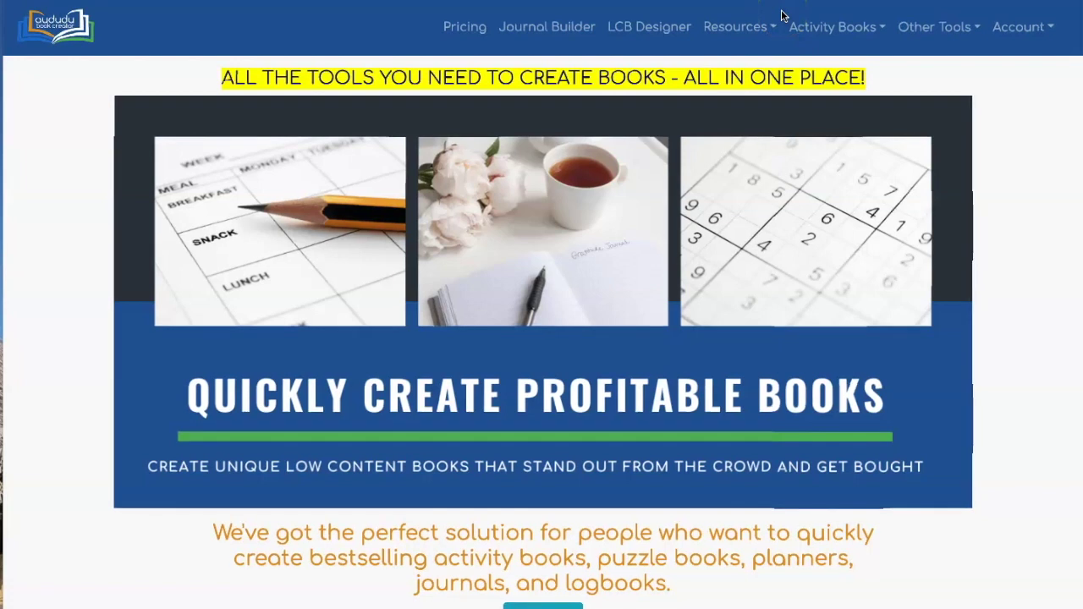
Open the Book Description Generator from the Resources menu.
{"action": "left_click", "coordinate": [748, 31]}
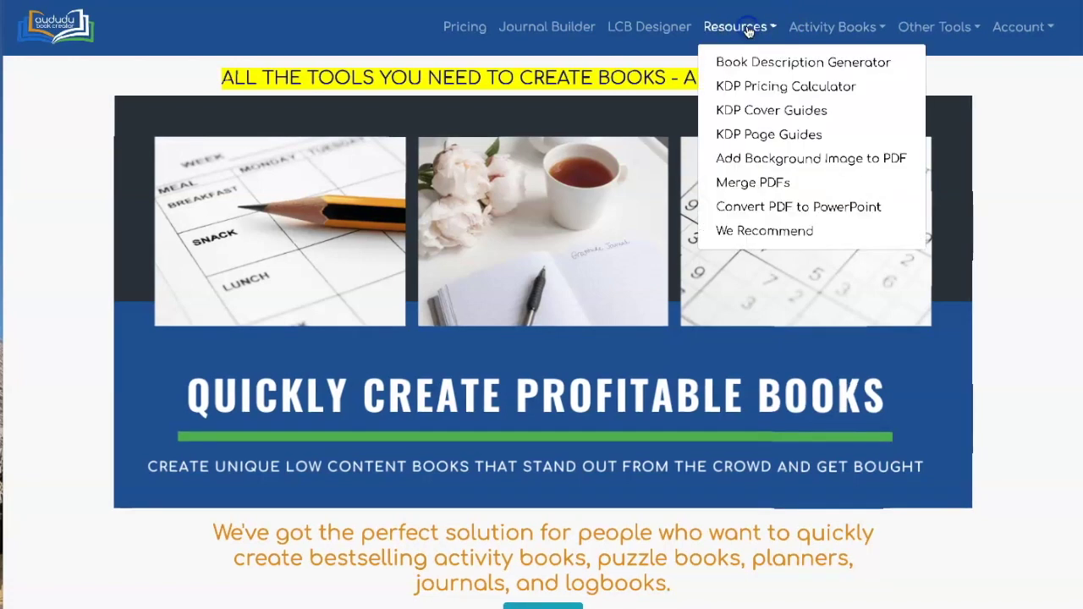
{"action": "left_click", "coordinate": [771, 61]}
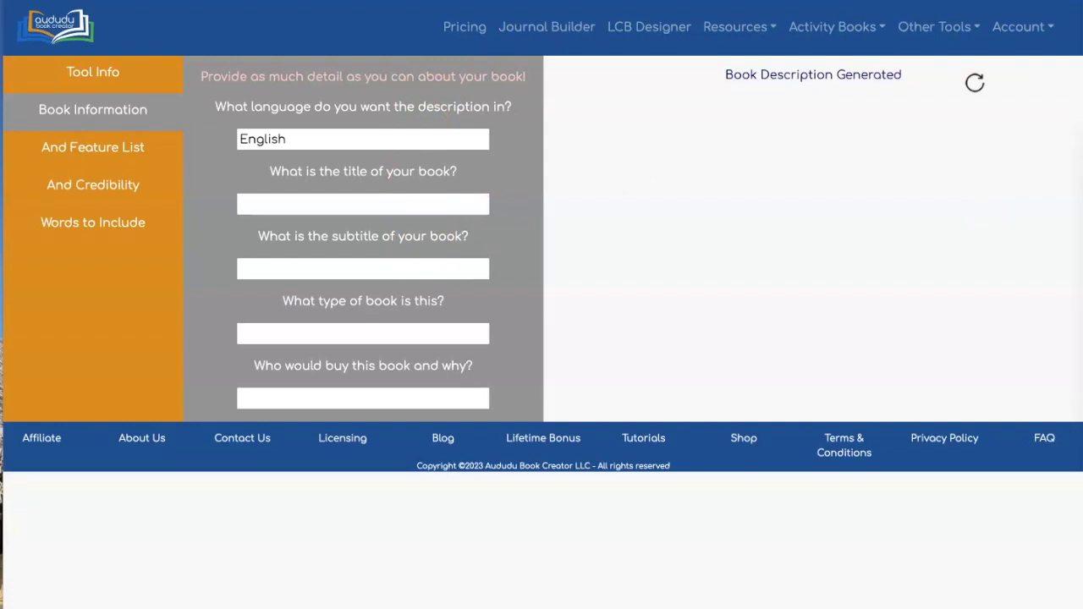
Paste 'Jolly Holly Mazes' as the title and add the Christmas maze subtitle.
{"action": "left_click", "coordinate": [366, 203]}
{"action": "type", "text": "Jolly Holly Mazes"}
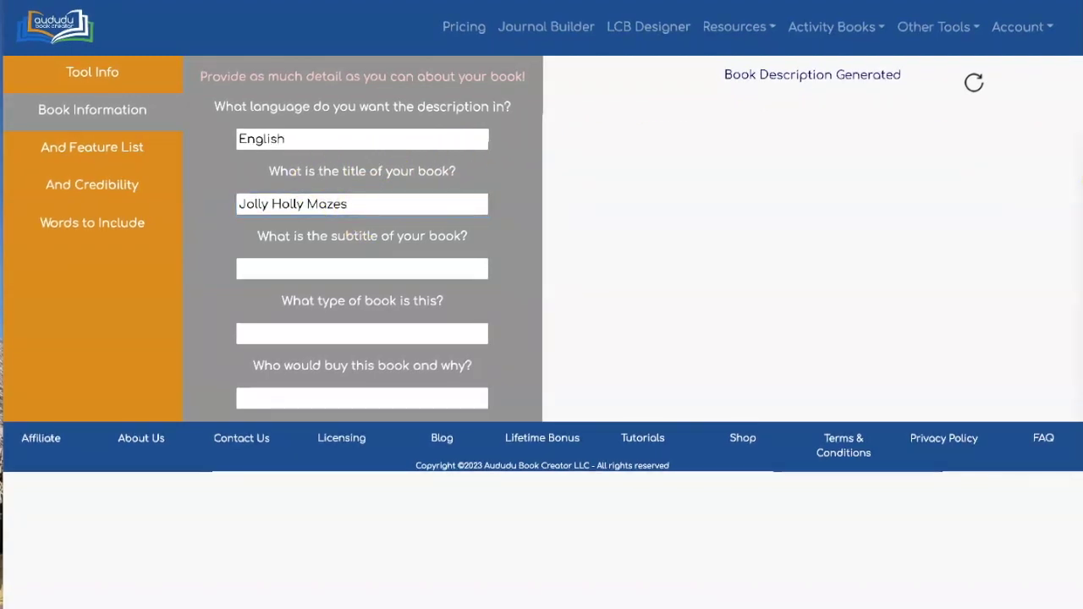
{"action": "left_click", "coordinate": [426, 267]}
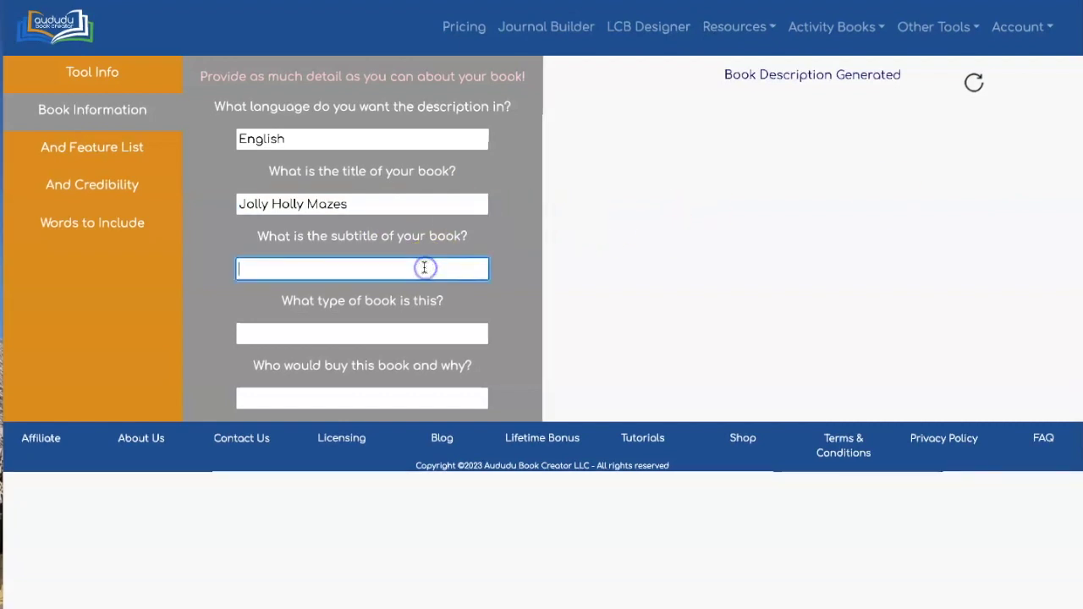
{"action": "key", "text": "ctrl+v"}
{"action": "key", "text": "Home"}
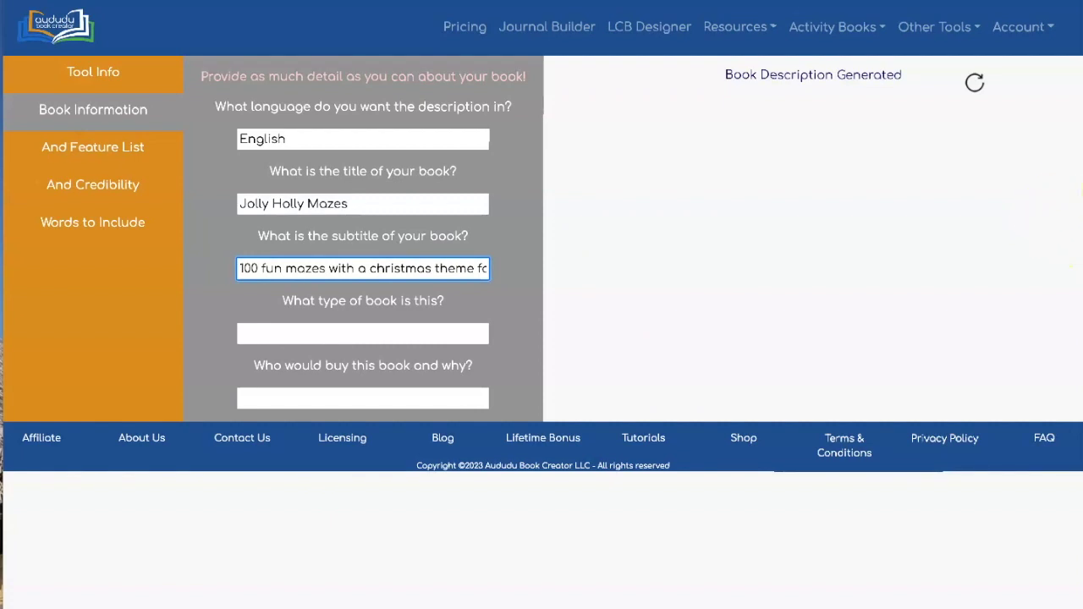
Enter 'Christmas themed maze puzzle' as the book type.
{"action": "left_click", "coordinate": [474, 327]}
{"action": "left_click", "coordinate": [419, 330]}
{"action": "type", "text": "Christmas themed maze puzzle"}
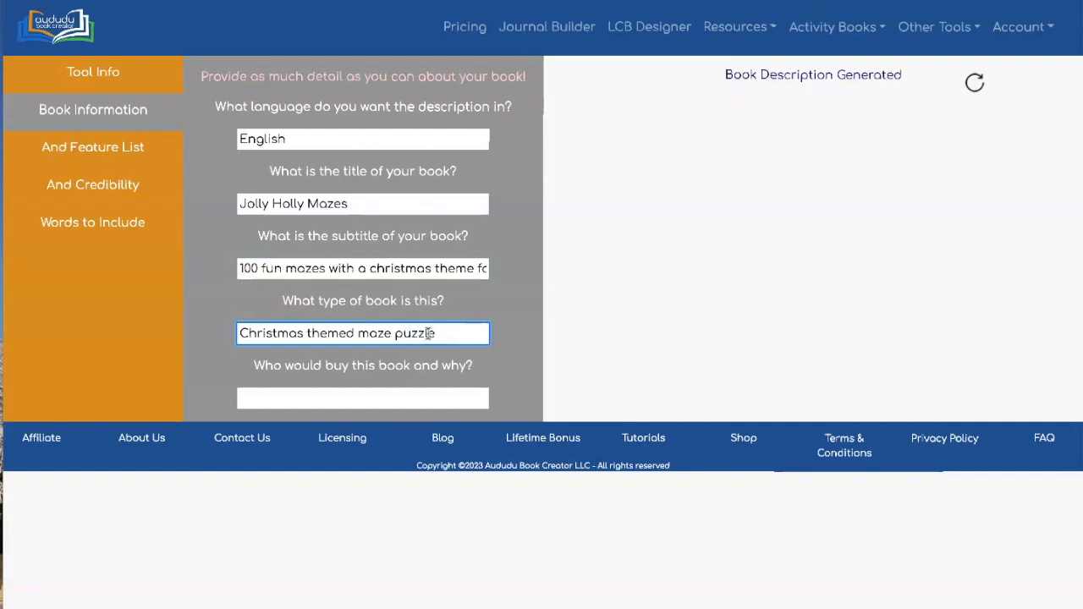
{"action": "left_click", "coordinate": [434, 337]}
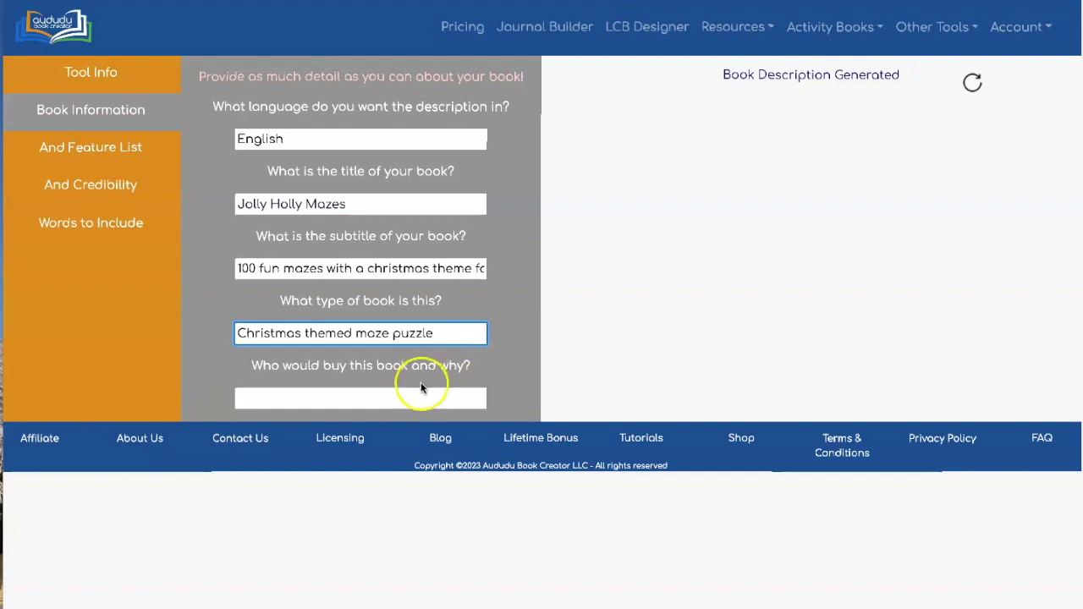
Fill in who would buy the book: tired parents, with their reason.
{"action": "left_click", "coordinate": [289, 395]}
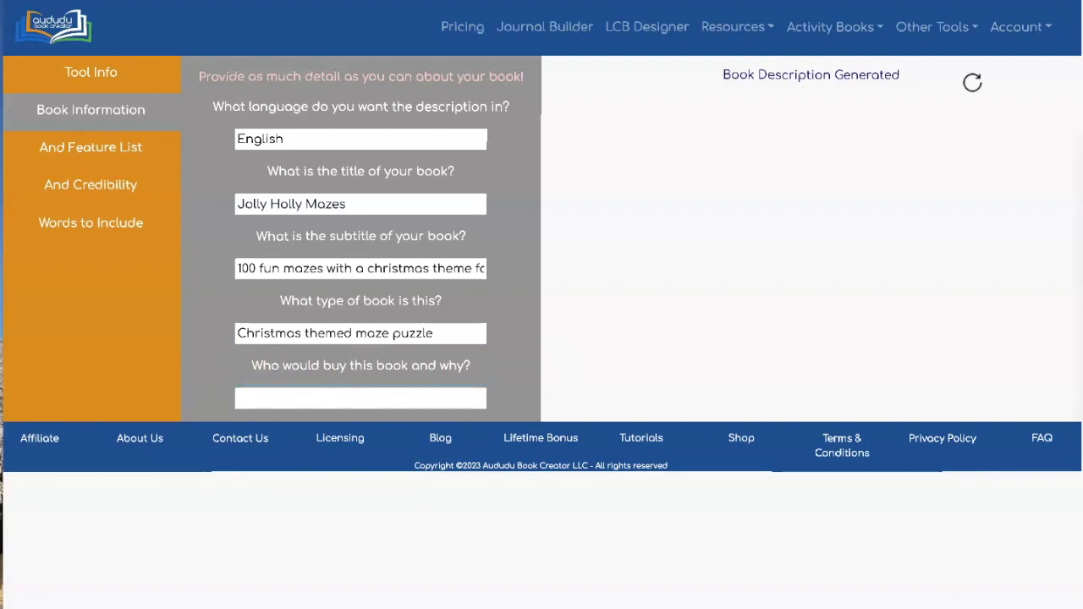
{"action": "left_click", "coordinate": [339, 395]}
{"action": "type", "text": "tired parents of kids 4-8 who want to keep them busy during the holidays"}
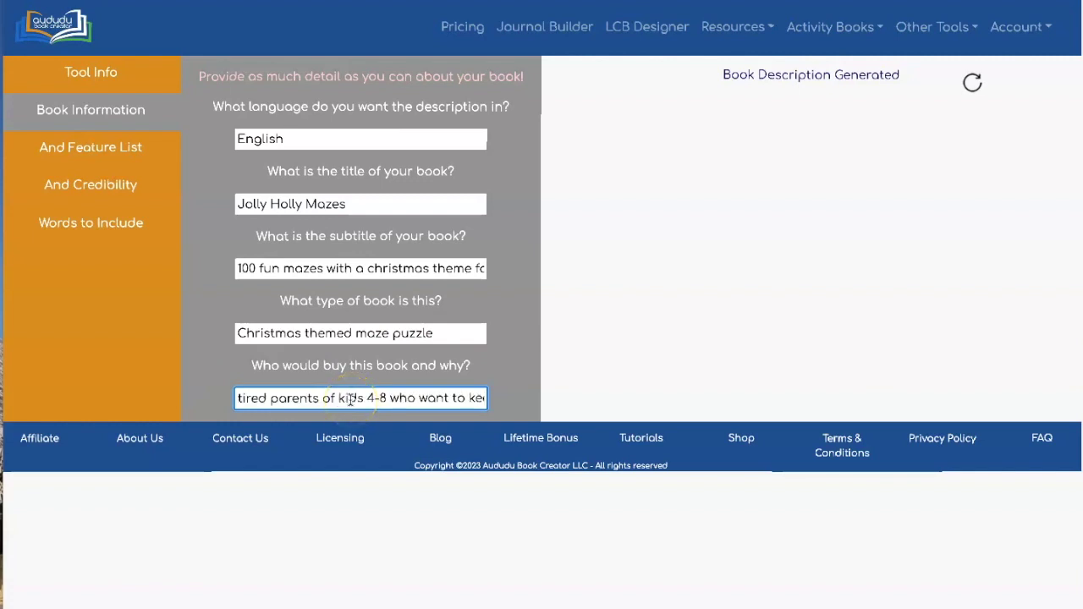
{"action": "key", "text": "Right"}
{"action": "key", "text": "Right"}
{"action": "key", "text": "Right"}
{"action": "key", "text": "Right"}
{"action": "key", "text": "Right"}
{"action": "key", "text": "Right"}
{"action": "key", "text": "Right"}
{"action": "key", "text": "Right"}
{"action": "key", "text": "Right"}
{"action": "key", "text": "Right"}
{"action": "key", "text": "Right"}
{"action": "key", "text": "Right"}
{"action": "key", "text": "Right"}
{"action": "key", "text": "Right"}
{"action": "key", "text": "Right"}
{"action": "key", "text": "Right"}
{"action": "key", "text": "Right"}
{"action": "key", "text": "Right"}
{"action": "key", "text": "Right"}
{"action": "key", "text": "Right"}
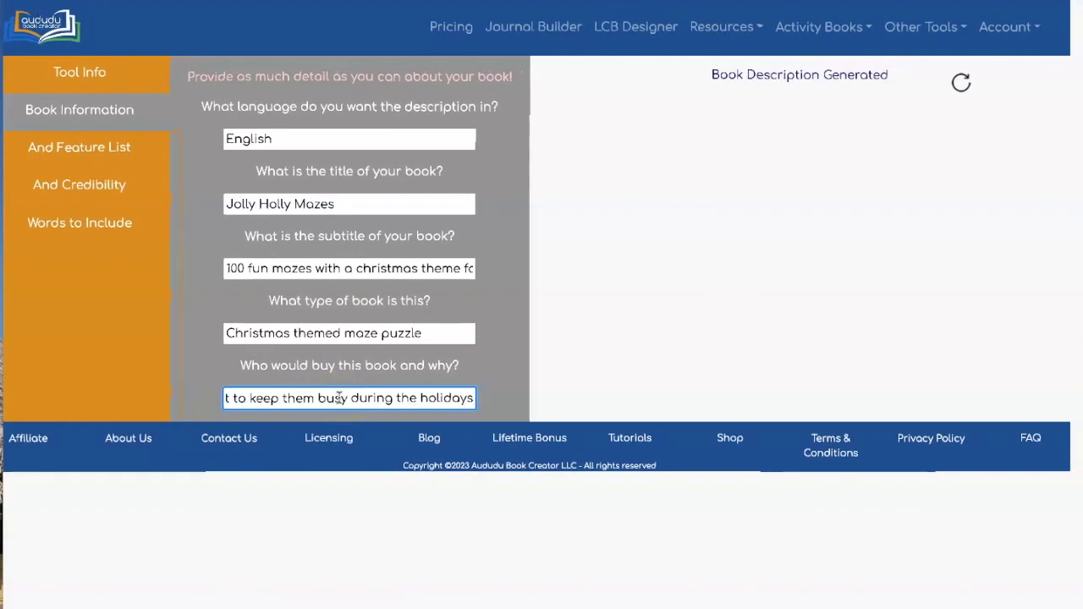
{"action": "key", "text": "ctrl+Left"}
{"action": "key", "text": "ctrl+Left"}
{"action": "key", "text": "ctrl+Left"}
{"action": "key", "text": "ctrl+Left"}
{"action": "key", "text": "ctrl+Left"}
{"action": "key", "text": "ctrl+Left"}
{"action": "key", "text": "ctrl+Left"}
{"action": "key", "text": "ctrl+Left"}
{"action": "key", "text": "ctrl+Left"}
{"action": "key", "text": "ctrl+Left"}
{"action": "key", "text": "ctrl+Left"}
{"action": "key", "text": "ctrl+Left"}
{"action": "key", "text": "ctrl+Left"}
{"action": "key", "text": "ctrl+Left"}
{"action": "key", "text": "ctrl+Left"}
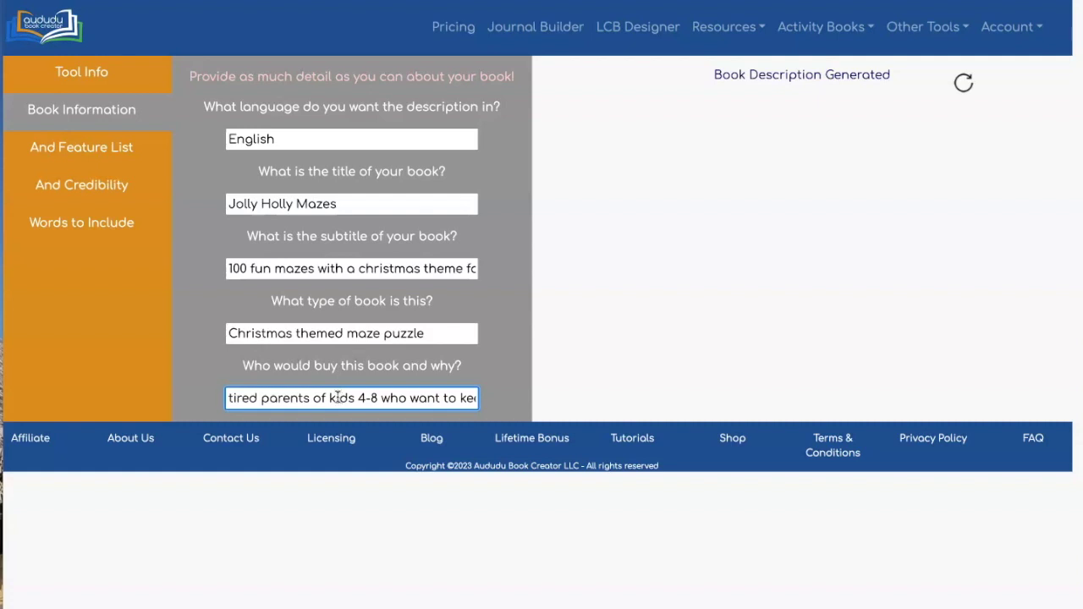
{"action": "type", "text": "ep the"}
{"action": "key", "text": "Home"}
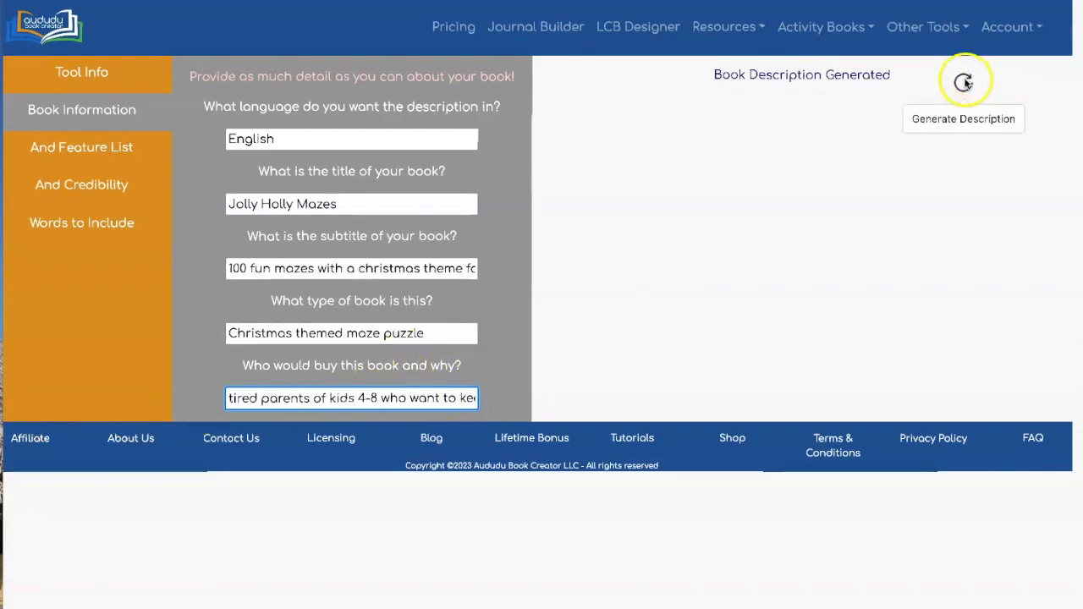
Generate and review a sales description for Jolly Holly Mazes.
{"action": "left_click", "coordinate": [963, 80]}
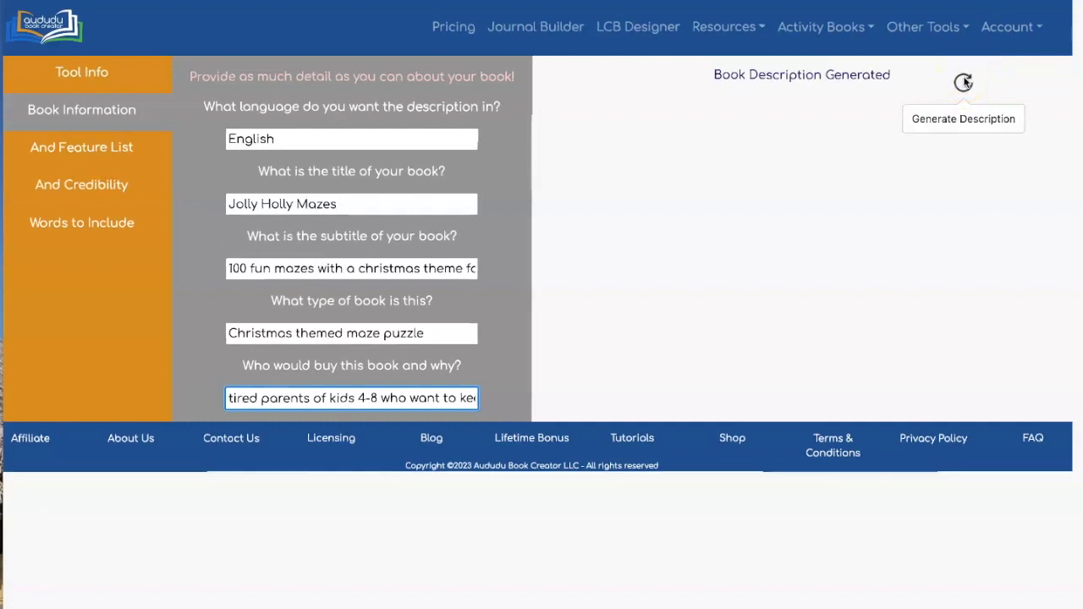
{"action": "left_click", "coordinate": [996, 70]}
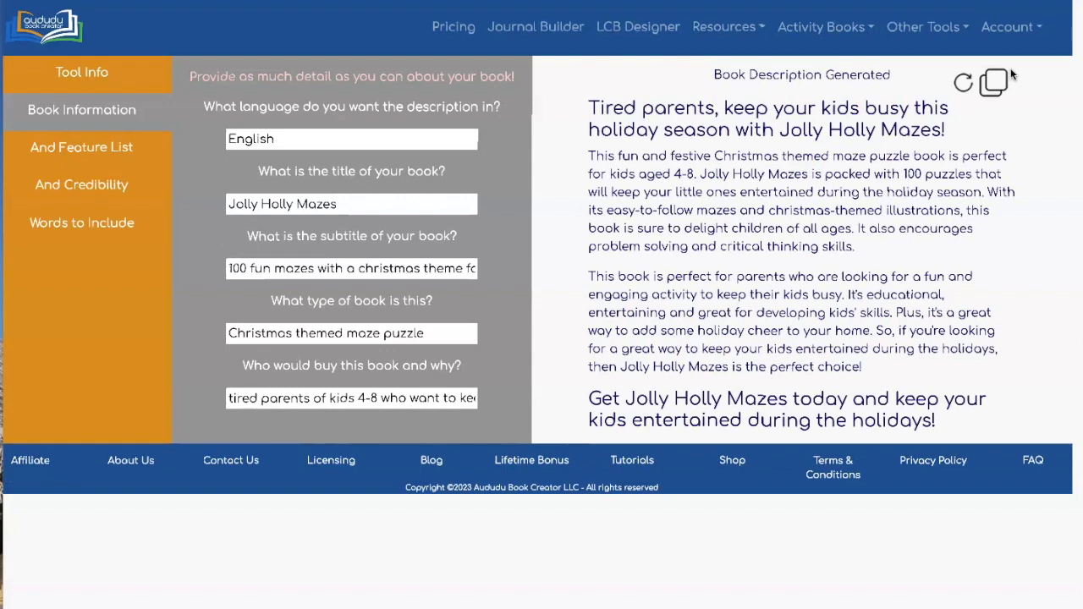
{"action": "left_click", "coordinate": [995, 82]}
{"action": "left_click_drag", "start_coordinate": [587, 107], "coordinate": [948, 423]}
{"action": "left_click", "coordinate": [972, 374]}
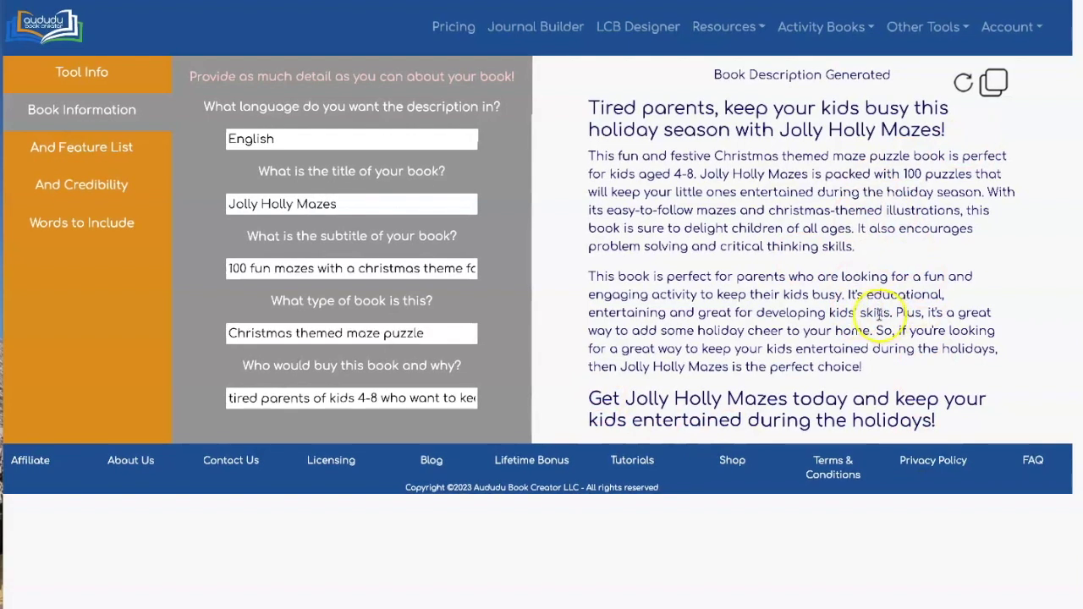
{"action": "left_click", "coordinate": [74, 149]}
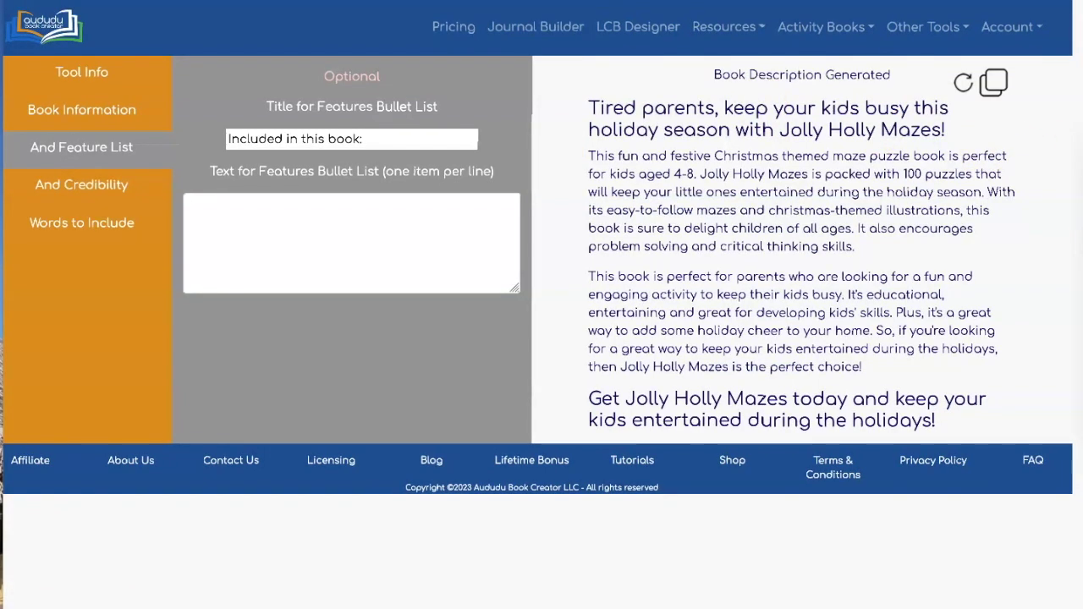
Title the feature list 'Features 5 different Christmas themed mazes:' and paste the five maze themes.
{"action": "left_click", "coordinate": [376, 139]}
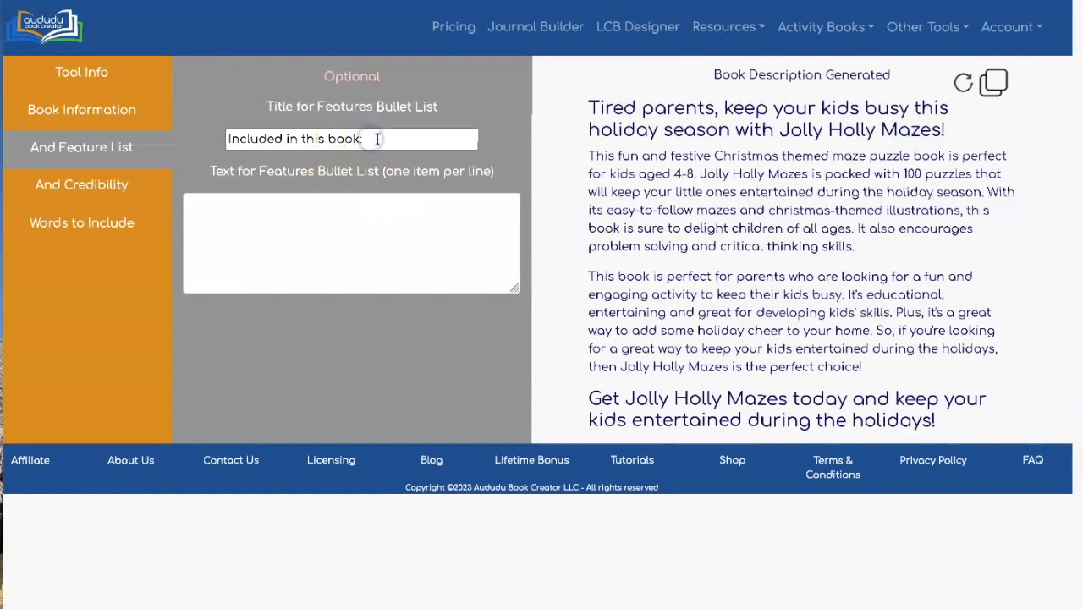
{"action": "left_click_drag", "start_coordinate": [378, 139], "coordinate": [251, 129]}
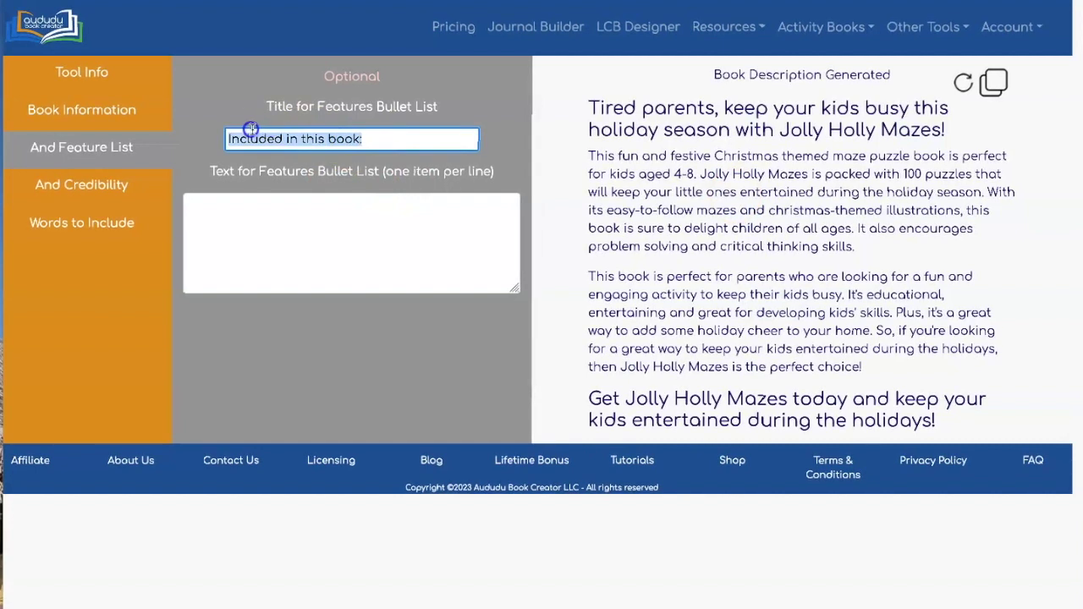
{"action": "key", "text": "ctrl+v"}
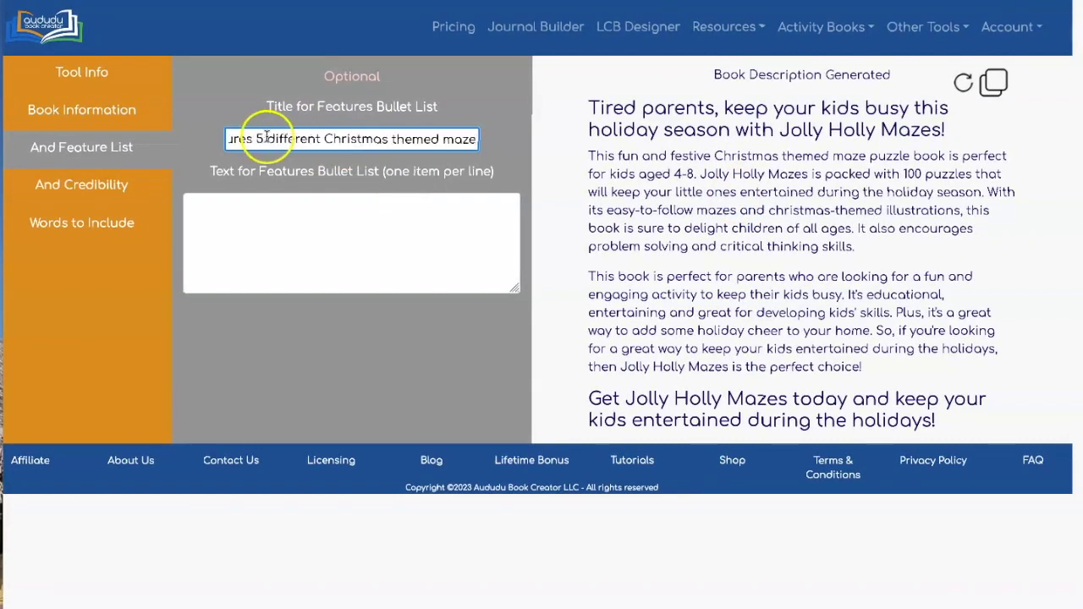
{"action": "type", "text": ":"}
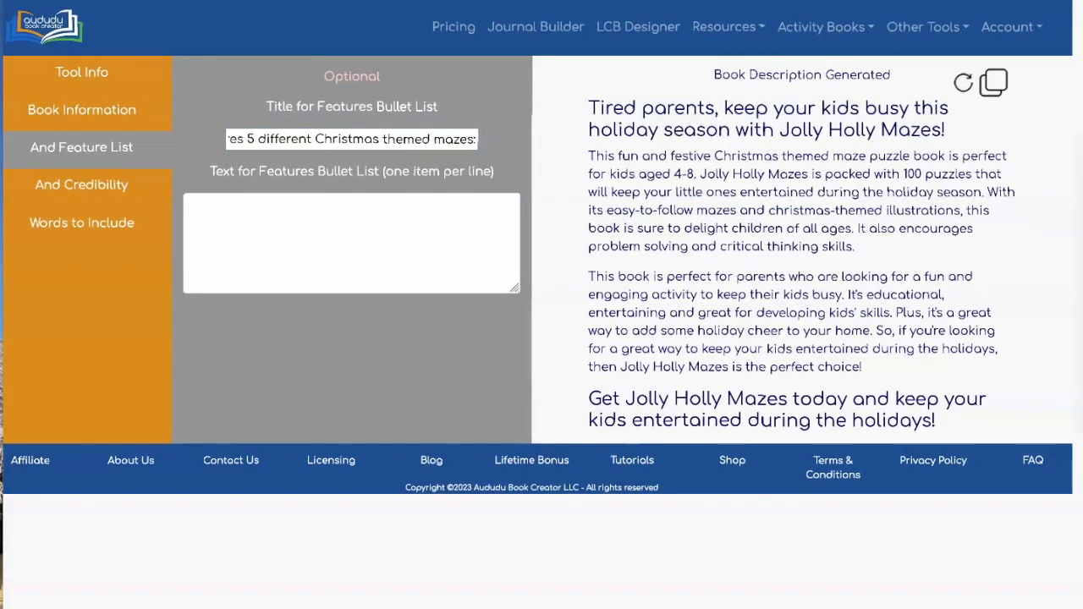
{"action": "left_click", "coordinate": [316, 210]}
{"action": "key", "text": "ctrl+v"}
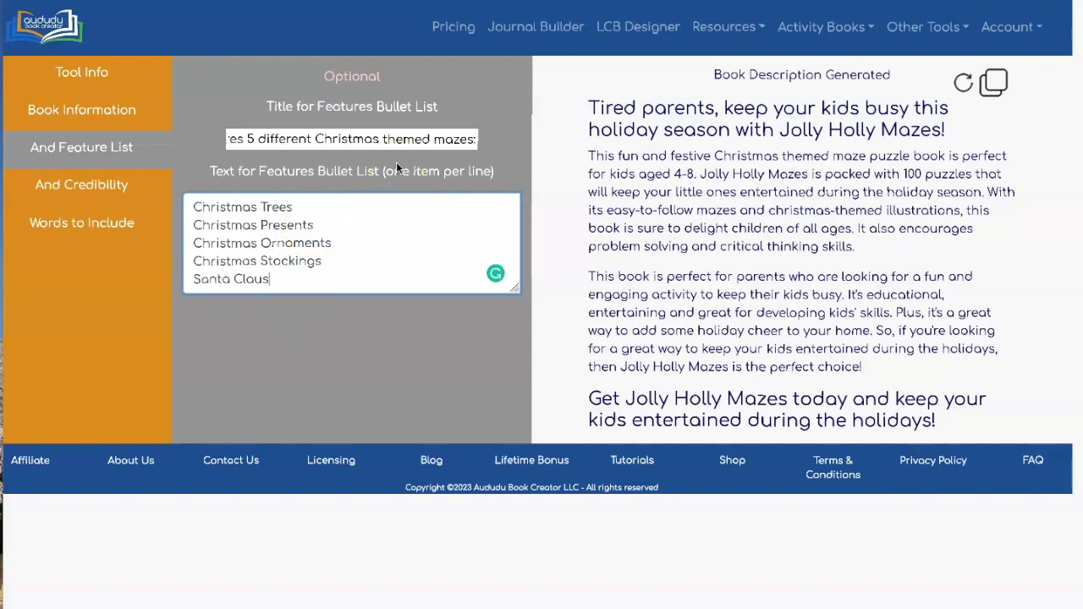
{"action": "left_click", "coordinate": [446, 139]}
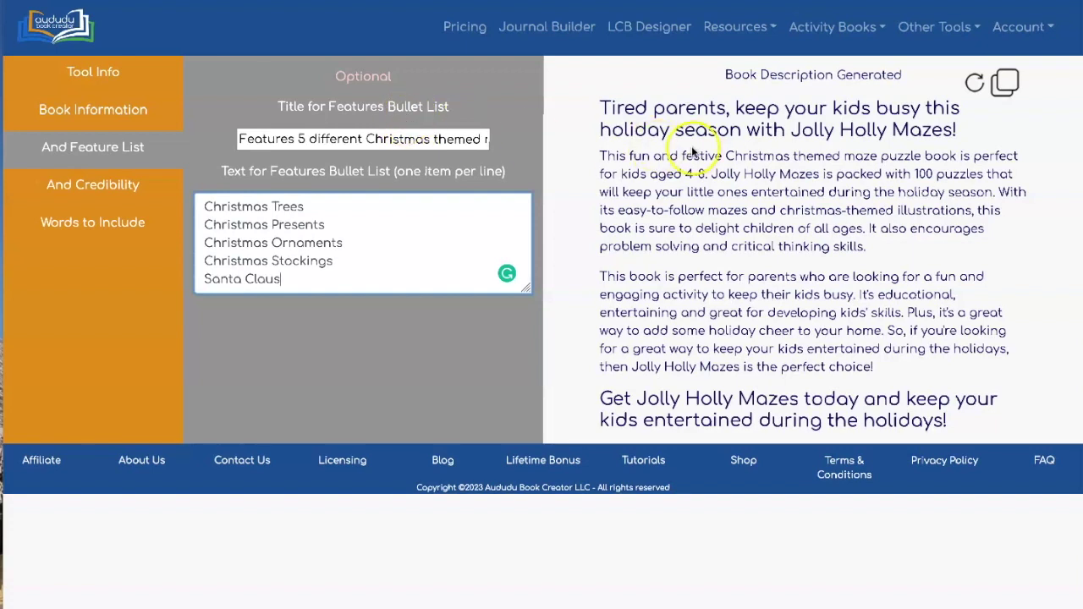
Regenerate the description and review its new five-item feature list.
{"action": "left_click", "coordinate": [975, 82]}
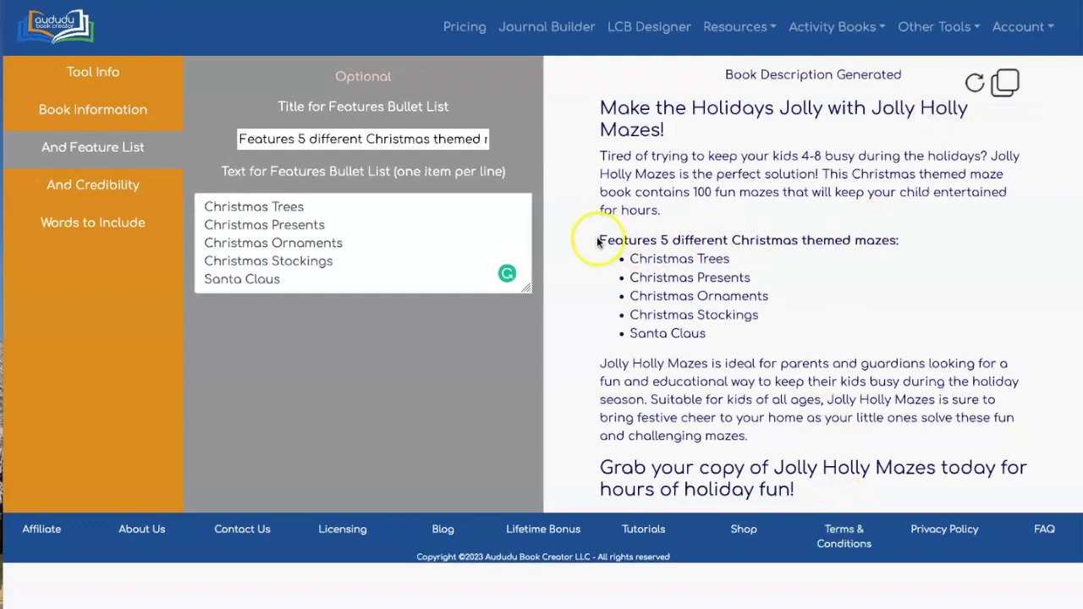
{"action": "left_click_drag", "start_coordinate": [597, 240], "coordinate": [726, 334]}
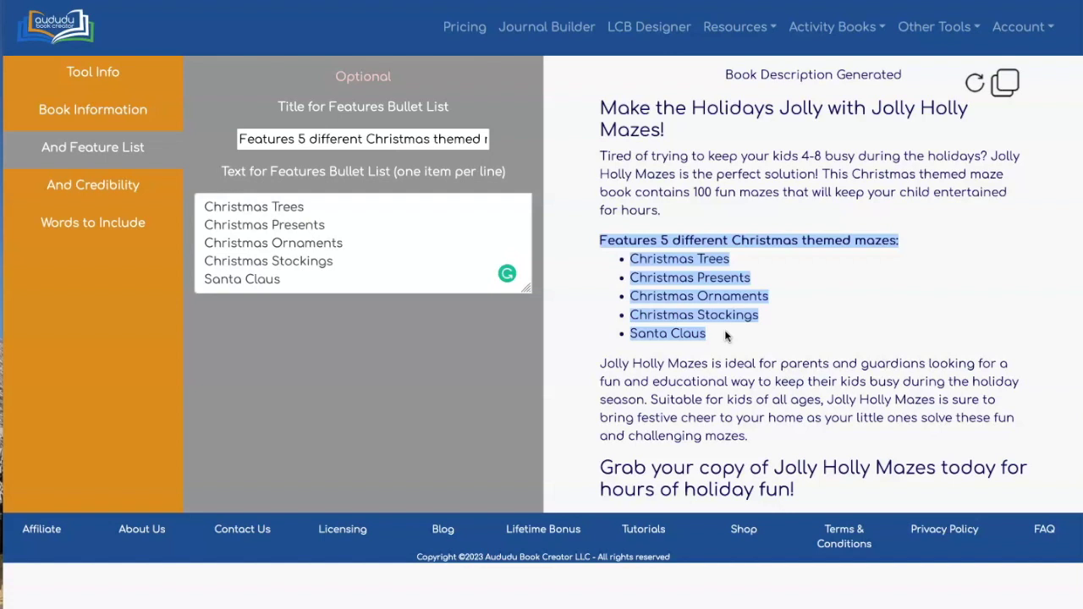
{"action": "left_click", "coordinate": [855, 389]}
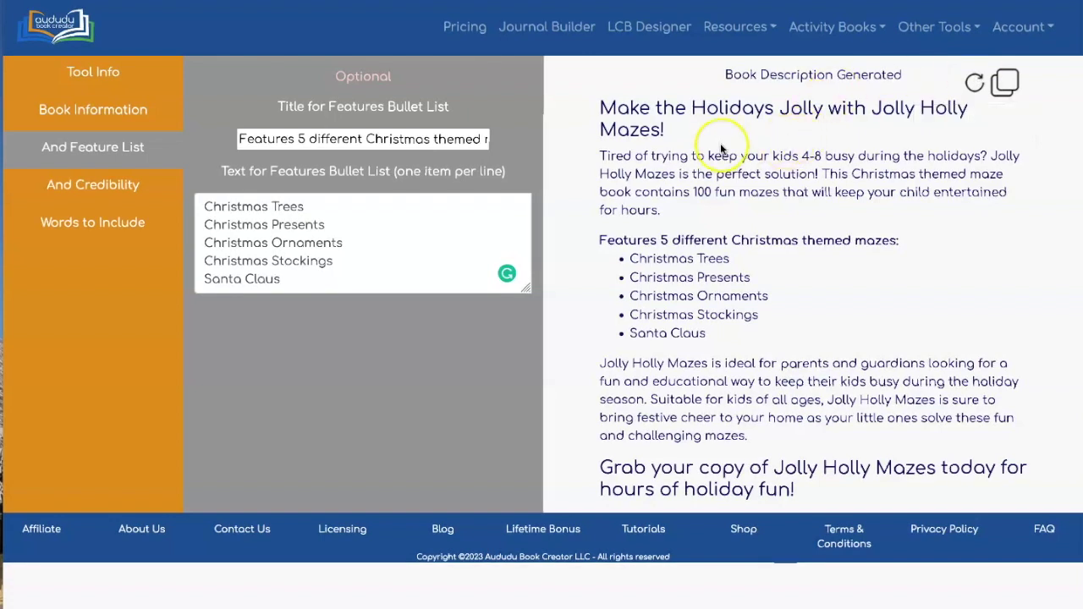
{"action": "left_click", "coordinate": [1003, 82]}
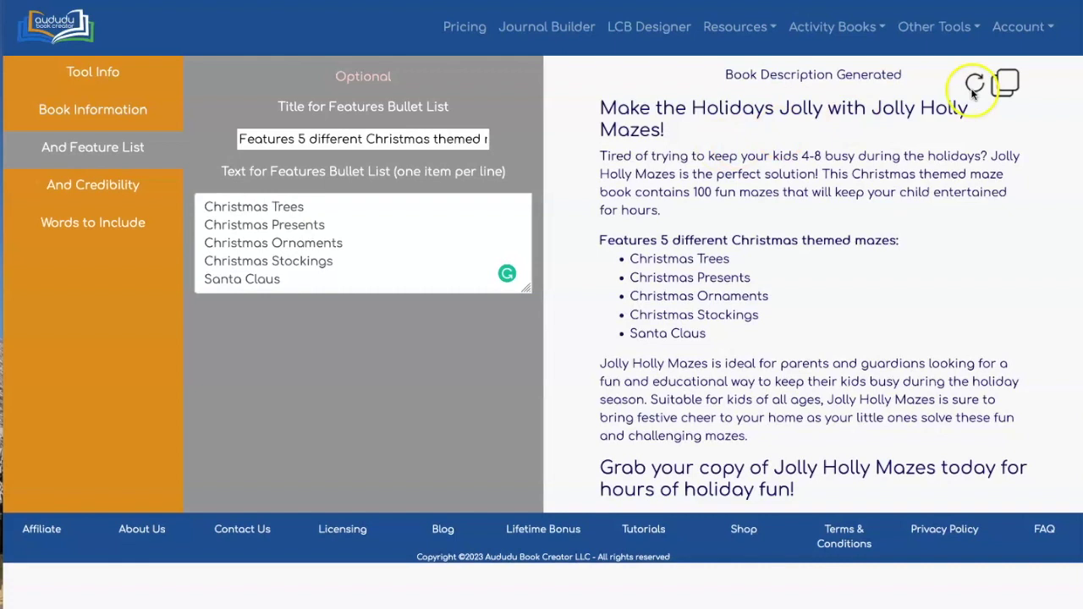
Paste the mom-of-young-children credibility paragraph into the And Credibility box.
{"action": "left_click", "coordinate": [93, 184]}
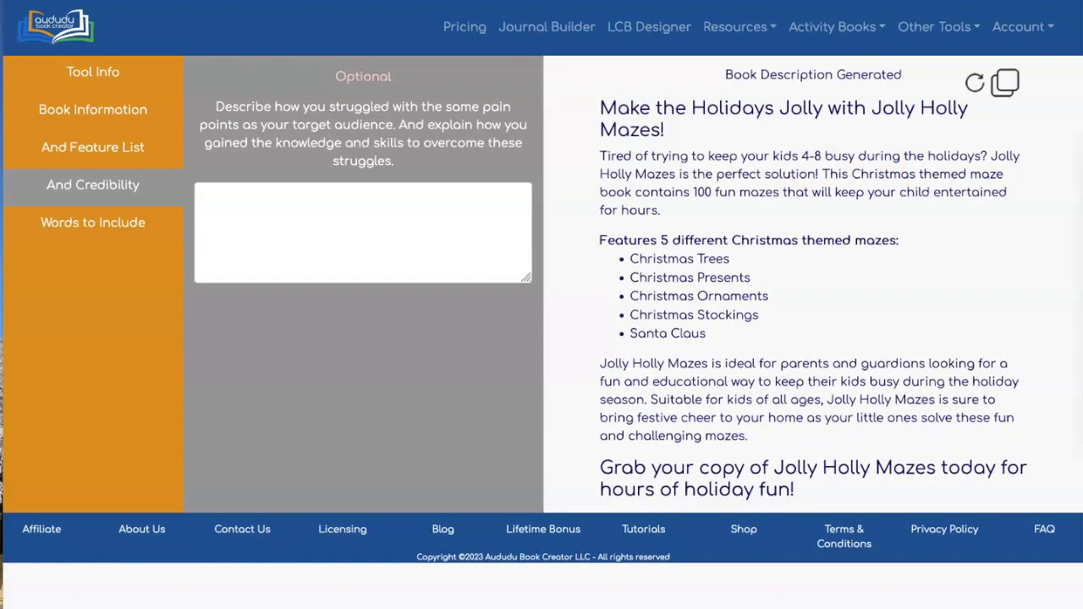
{"action": "left_click", "coordinate": [367, 213]}
{"action": "key", "text": "ctrl+v"}
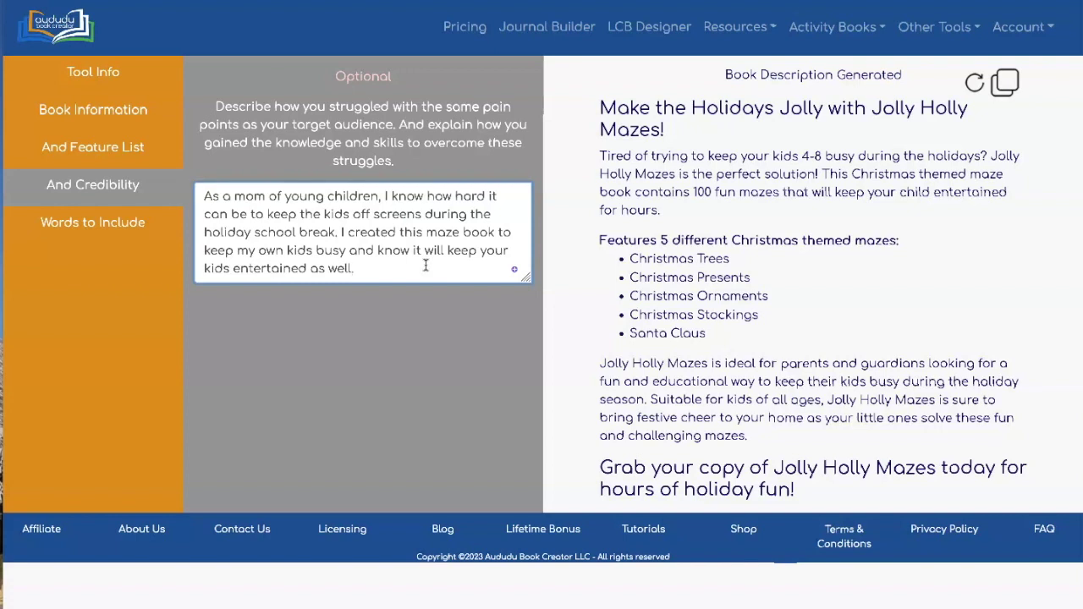
{"action": "left_click", "coordinate": [481, 258]}
Regenerate the description and review the added credibility paragraph.
{"action": "left_click", "coordinate": [971, 81]}
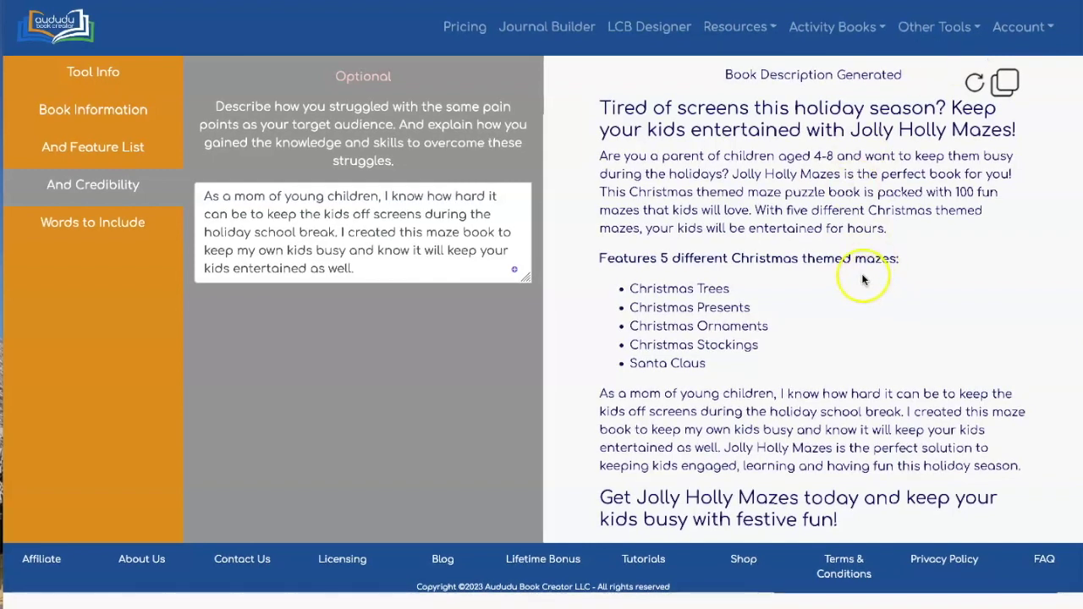
{"action": "left_click_drag", "start_coordinate": [601, 394], "coordinate": [914, 438]}
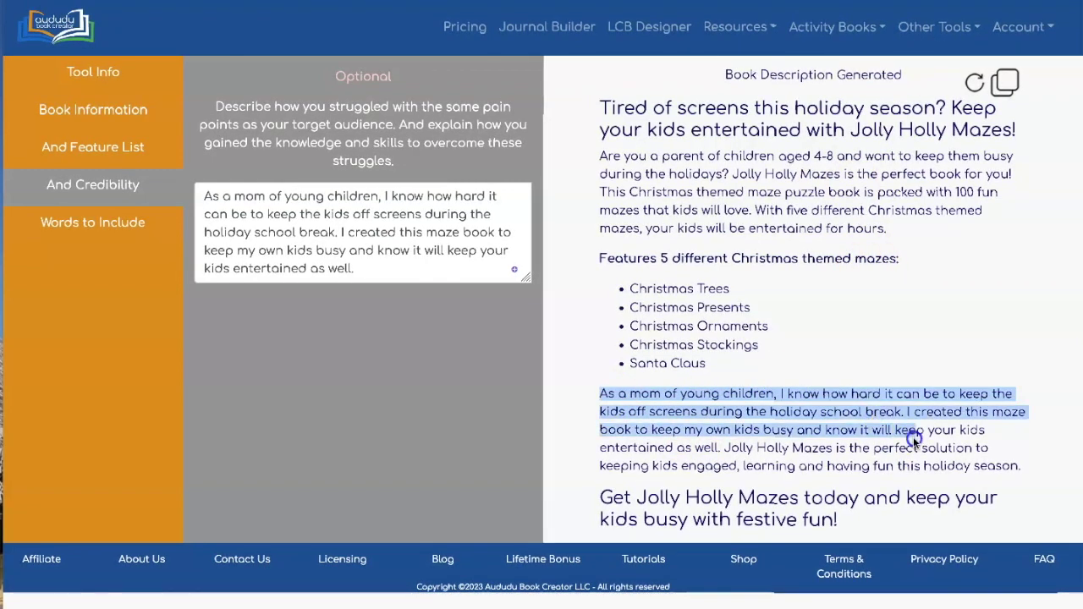
{"action": "left_click", "coordinate": [914, 439]}
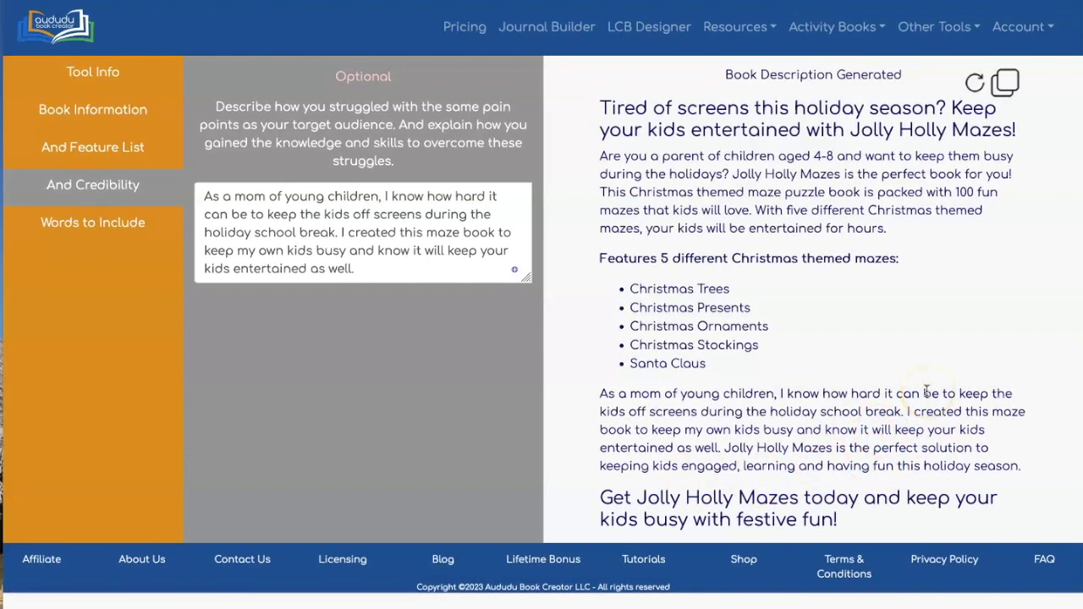
{"action": "left_click", "coordinate": [121, 223]}
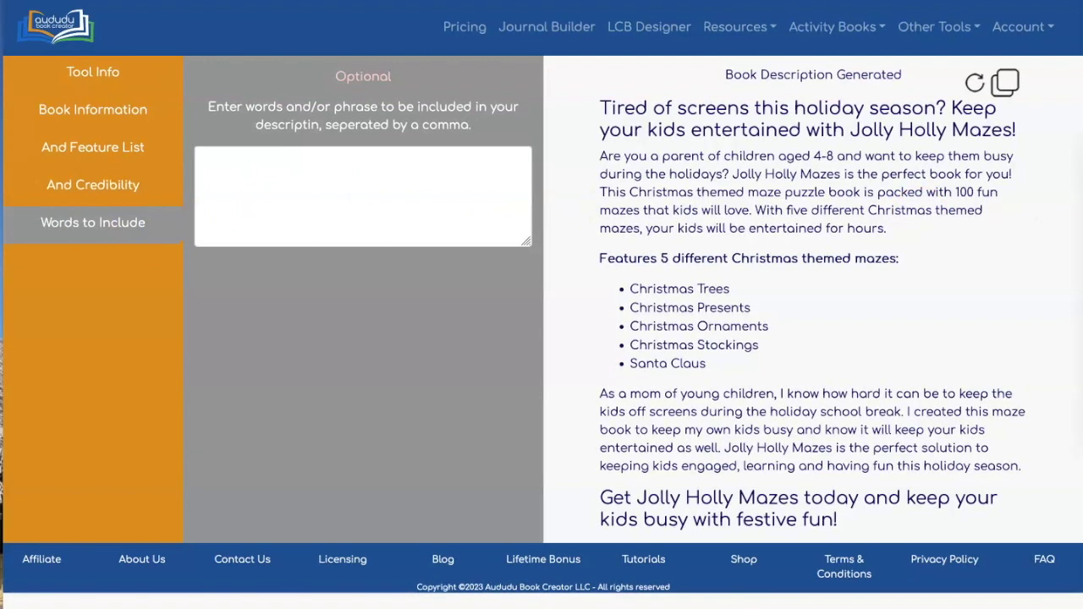
Generate with keywords 'screen-free entertainment, fun', then change them to 'looking for screen-free entertainment, fun'.
{"action": "left_click", "coordinate": [408, 161]}
{"action": "type", "text": "screen-free entertainment, fun"}
{"action": "left_click", "coordinate": [438, 184]}
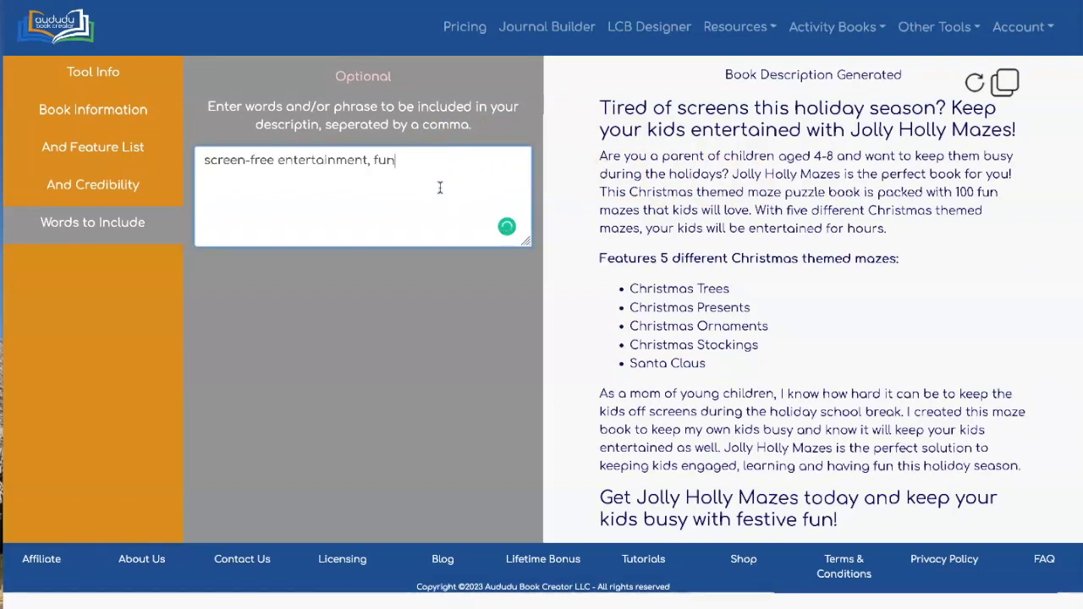
{"action": "left_click", "coordinate": [975, 80]}
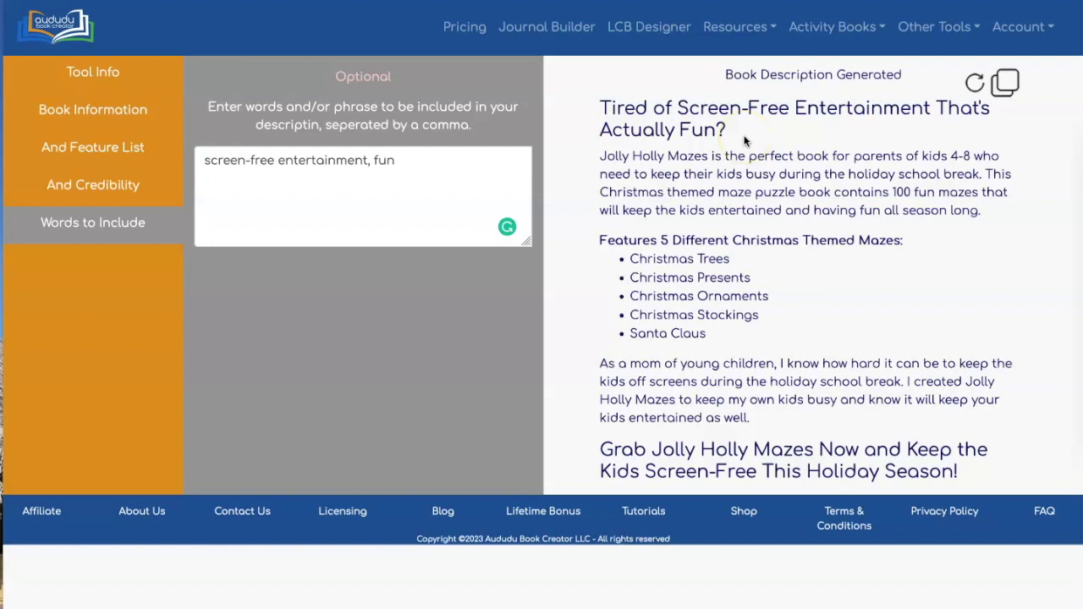
{"action": "left_click", "coordinate": [1007, 83]}
{"action": "left_click_drag", "start_coordinate": [408, 154], "coordinate": [121, 141]}
{"action": "key", "text": "ctrl+v"}
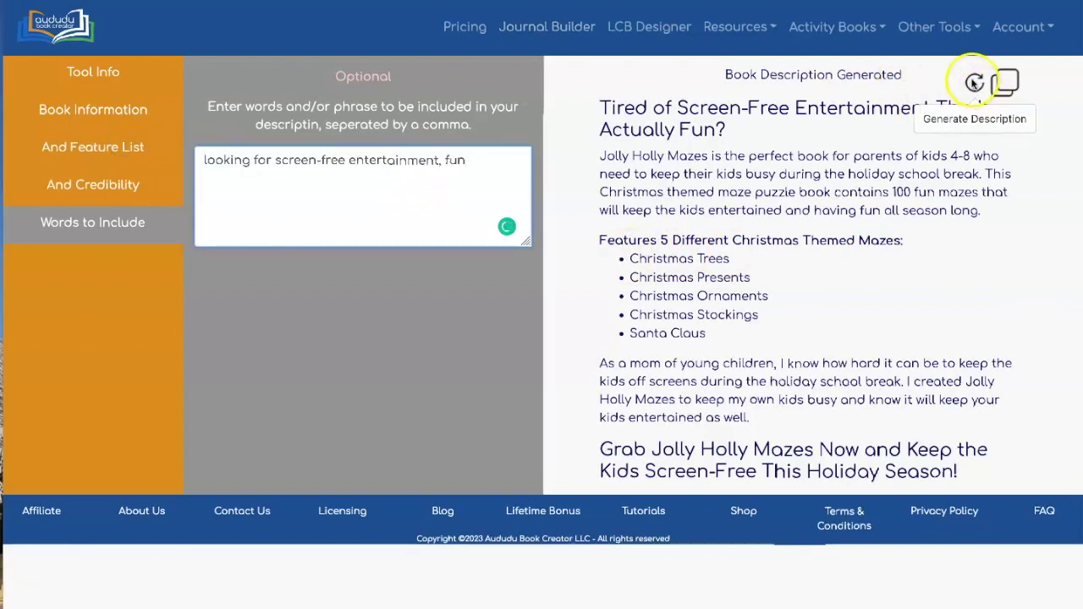
Regenerate the description with the revised keywords and copy the 'Tired Parents' result.
{"action": "left_click", "coordinate": [973, 82]}
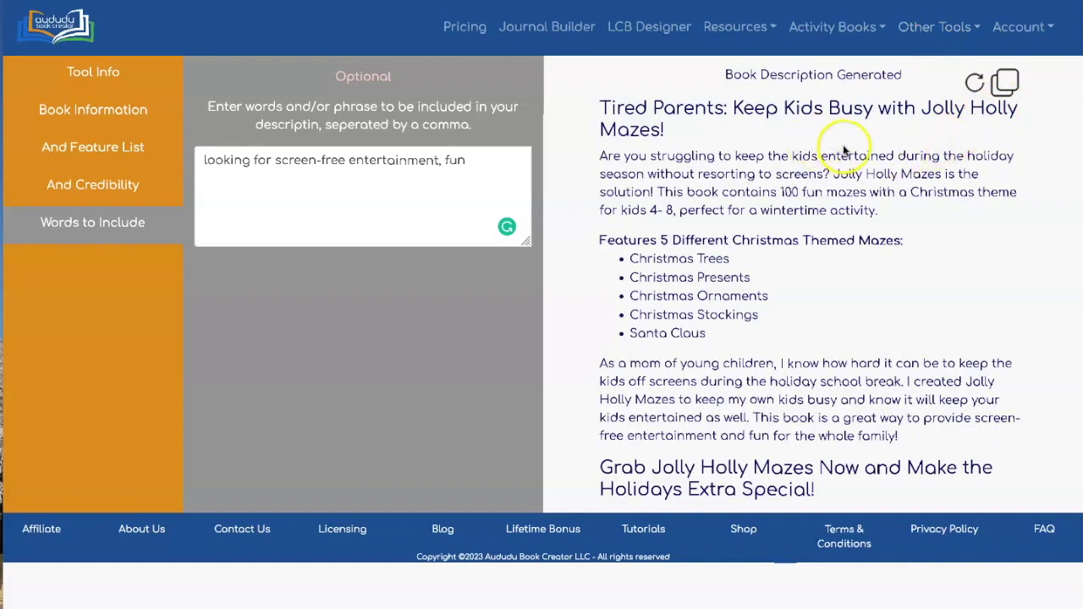
{"action": "left_click", "coordinate": [1005, 84]}
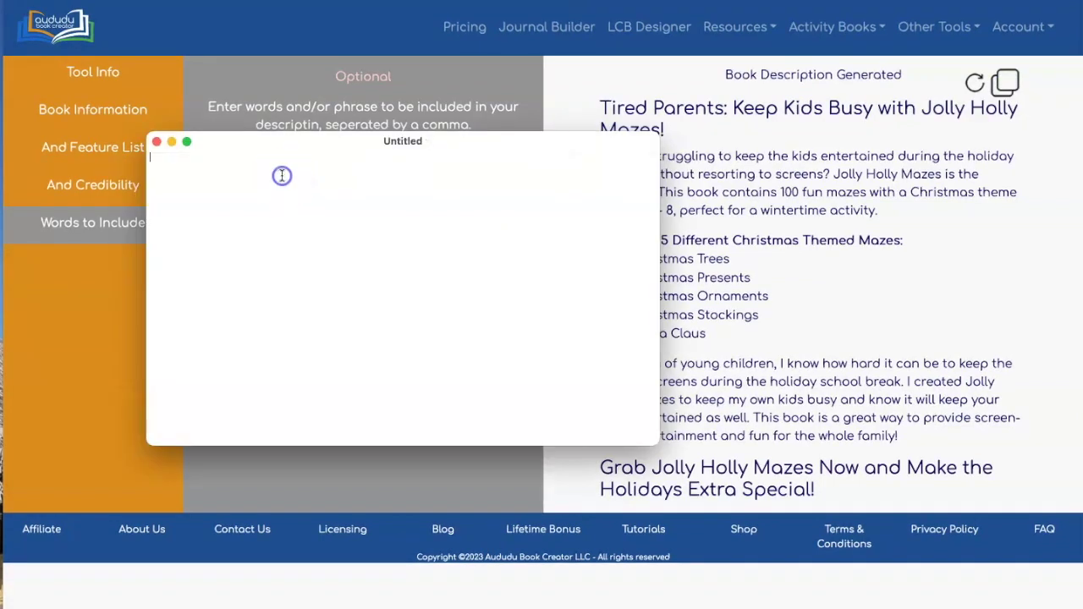
Paste the copied description HTML into the Untitled TextEdit document.
{"action": "key", "text": "super+v"}
{"action": "left_click", "coordinate": [161, 181]}
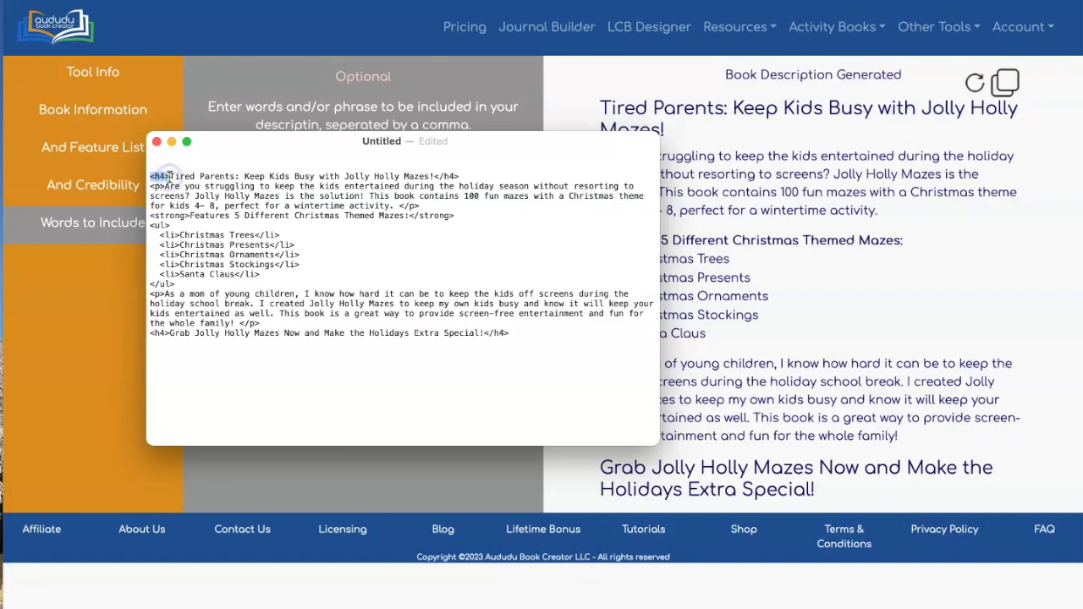
{"action": "left_click", "coordinate": [523, 339]}
{"action": "left_click", "coordinate": [523, 339]}
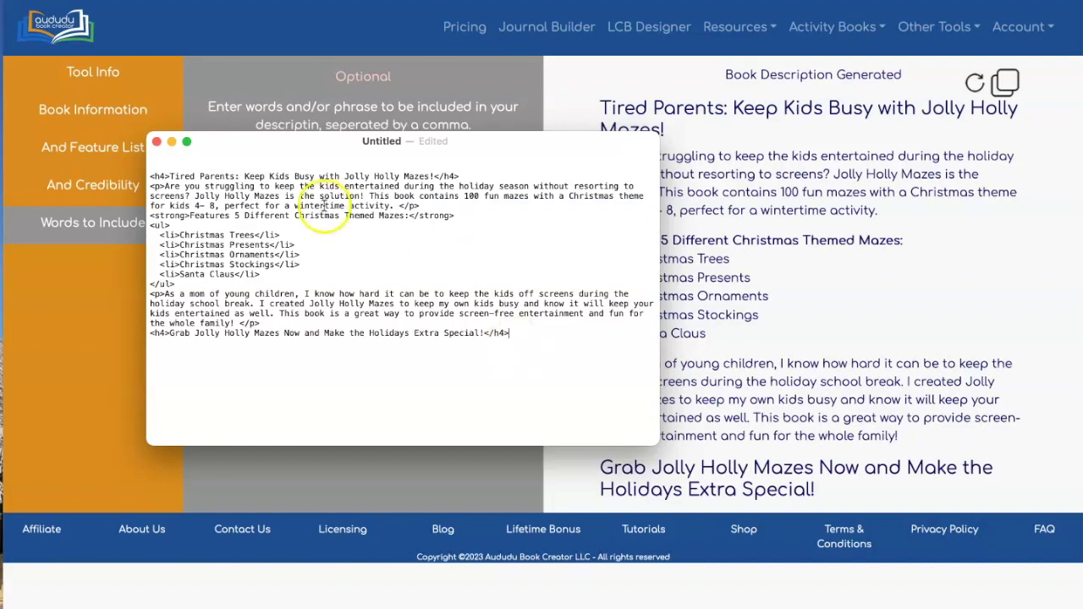
Add an empty line below the HTML and move the window to the bottom-left corner.
{"action": "left_click_drag", "start_coordinate": [304, 145], "coordinate": [190, 130]}
{"action": "left_click", "coordinate": [403, 321]}
{"action": "key", "text": "Return"}
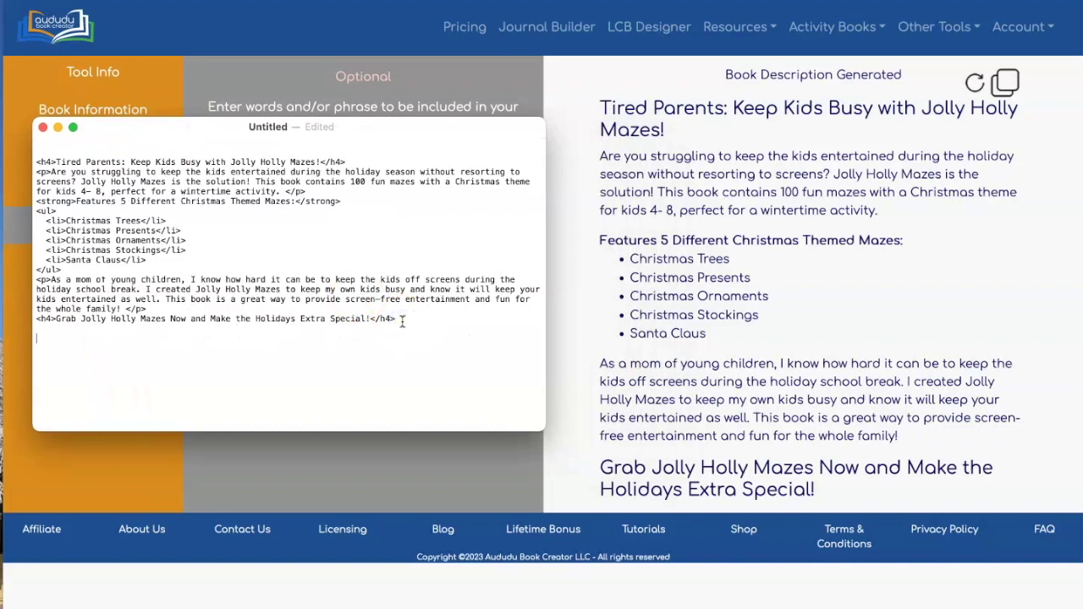
{"action": "left_click_drag", "start_coordinate": [467, 126], "coordinate": [306, 434]}
Generate another description and paste its plain text below the HTML in TextEdit.
{"action": "left_click", "coordinate": [961, 113]}
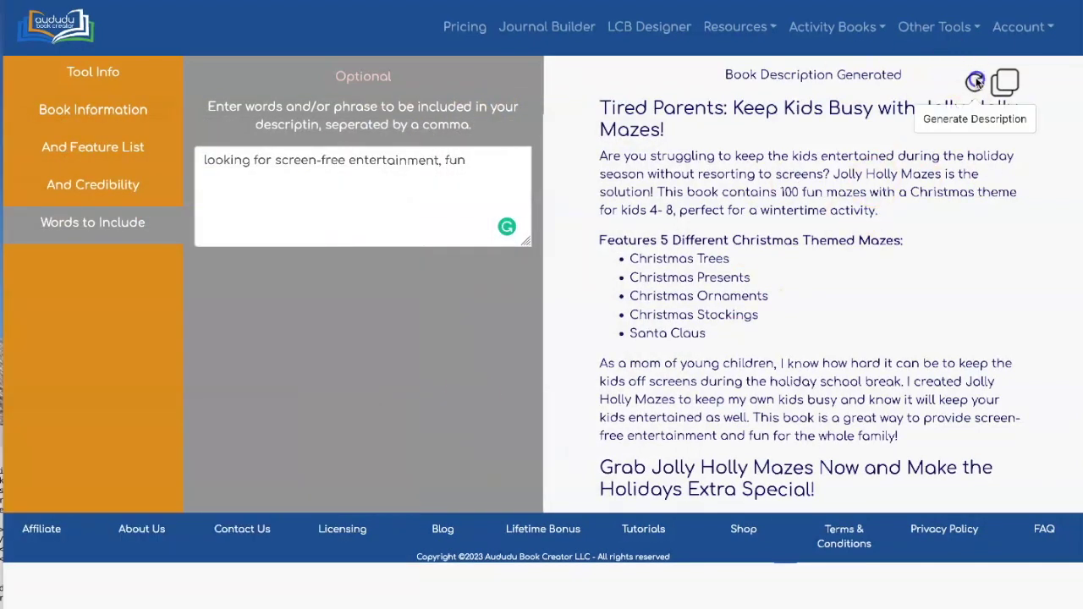
{"action": "left_click", "coordinate": [973, 82]}
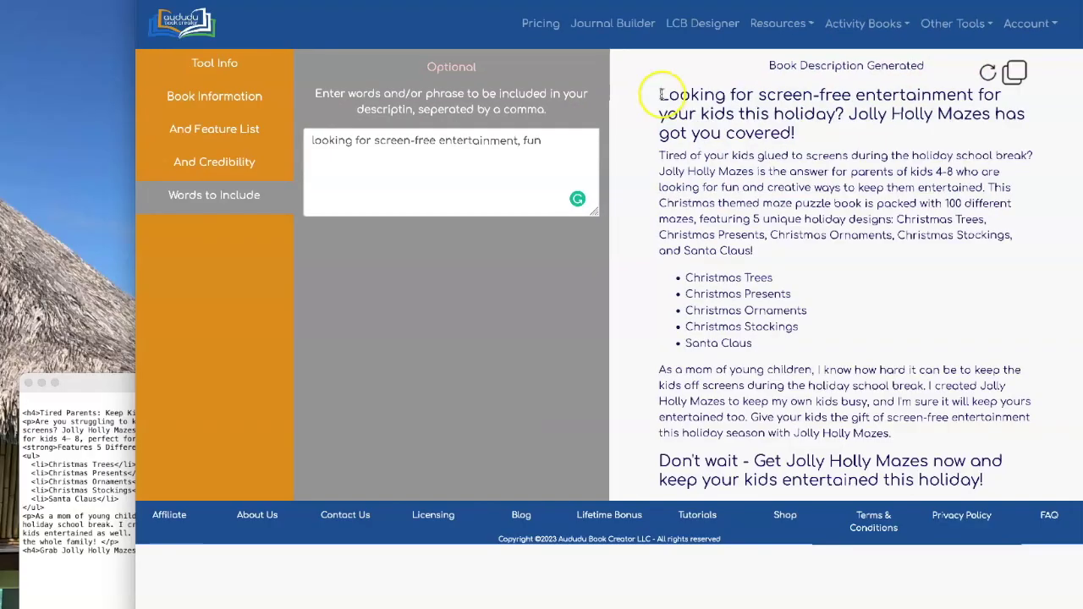
{"action": "left_click_drag", "start_coordinate": [600, 108], "coordinate": [991, 565]}
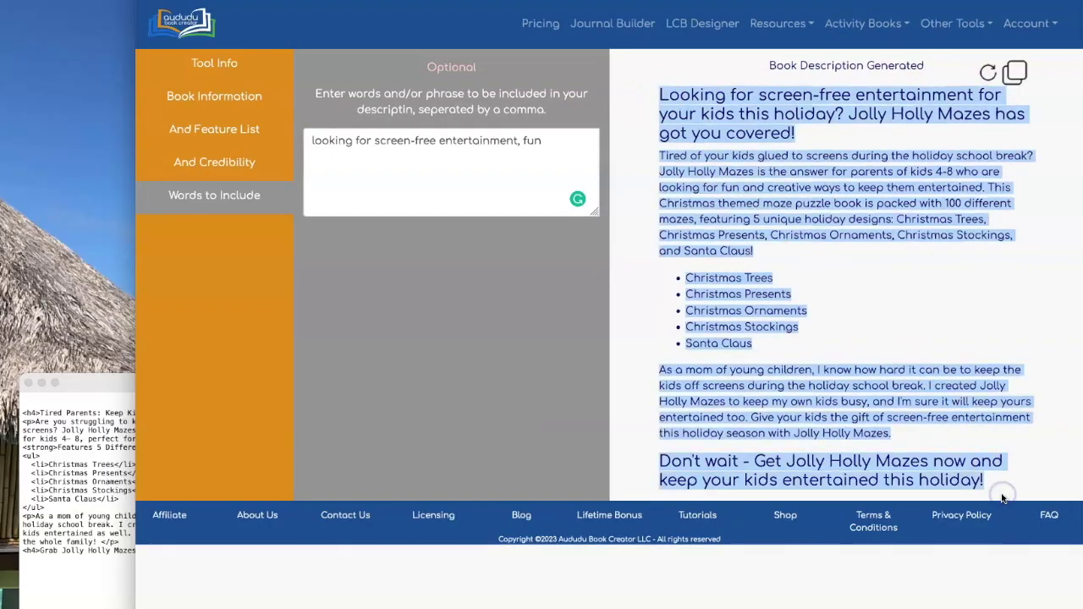
{"action": "left_click", "coordinate": [119, 582]}
{"action": "key", "text": "super+v"}
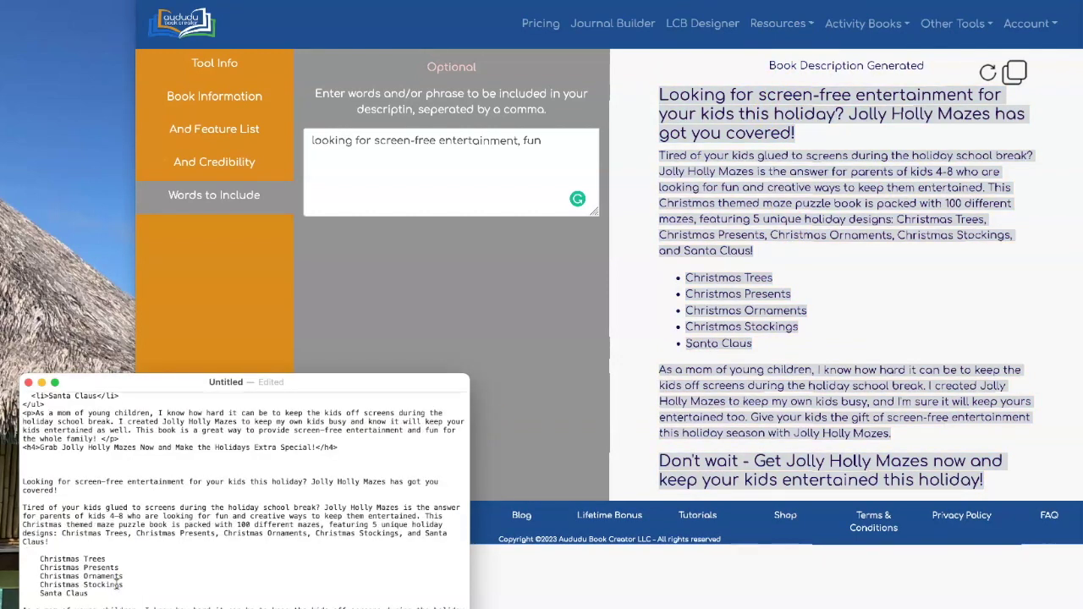
Reposition the TextEdit window to show all the text and place the cursor before 'Tired'.
{"action": "scroll", "coordinate": [135, 474], "scroll_direction": "down", "scroll_amount": 2}
{"action": "scroll", "coordinate": [169, 415], "scroll_direction": "up", "scroll_amount": 2}
{"action": "left_click", "coordinate": [1029, 27]}
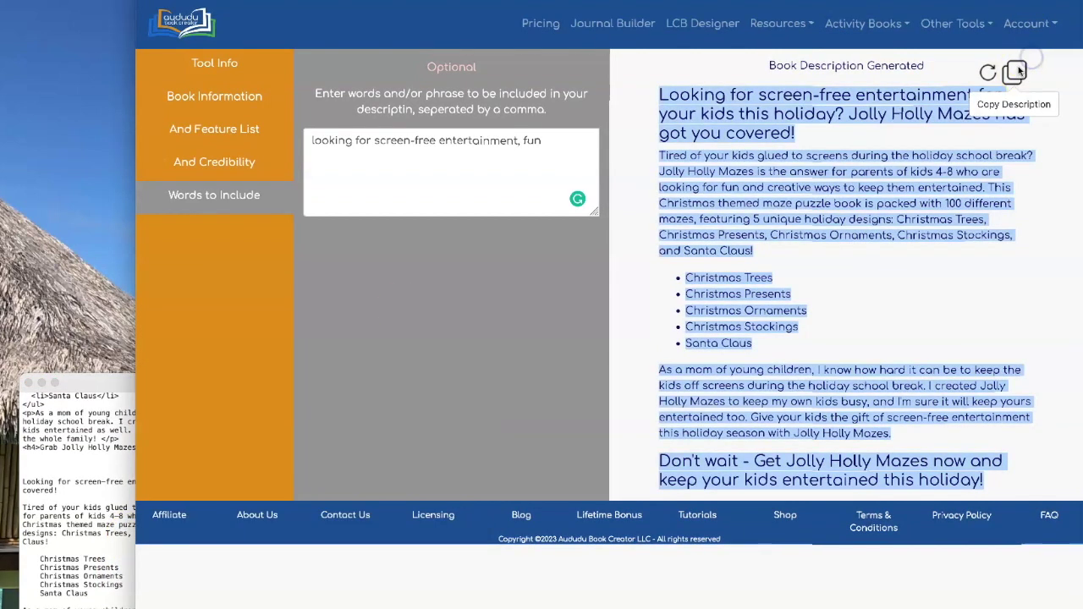
{"action": "left_click", "coordinate": [72, 497]}
{"action": "left_click_drag", "start_coordinate": [119, 383], "coordinate": [199, 178]}
{"action": "left_click", "coordinate": [31, 410]}
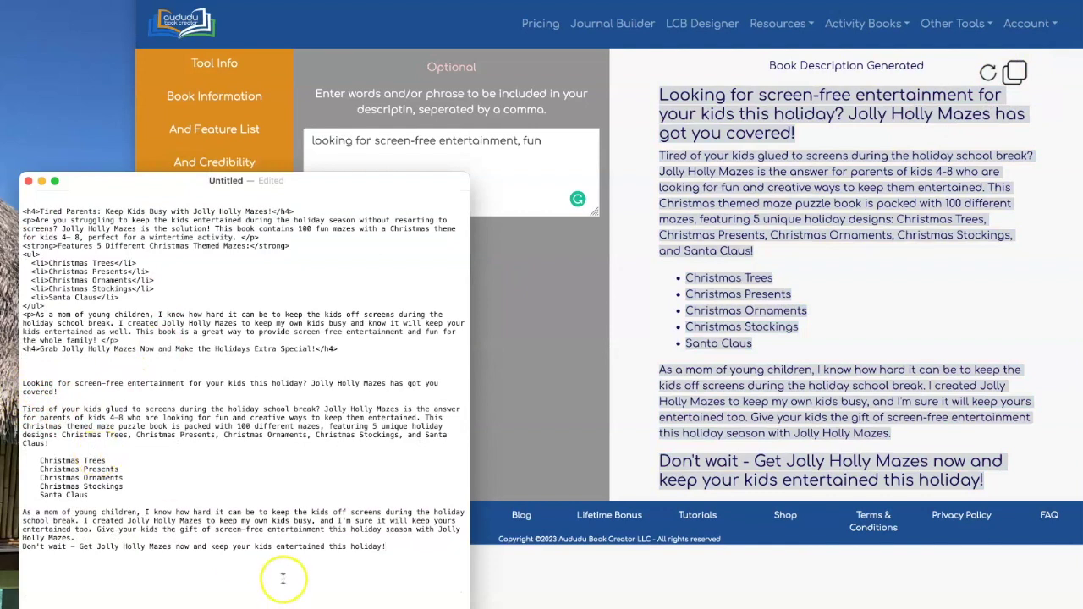